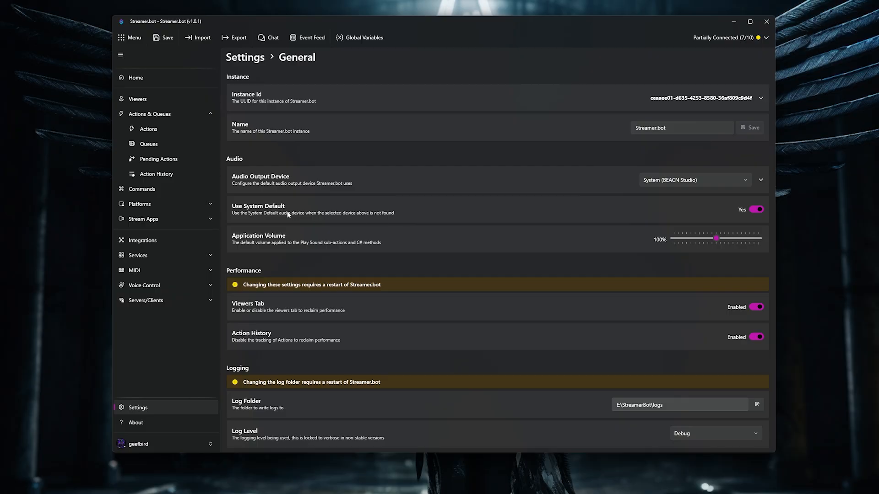
- Open the Twitch platform's First Words settings to examine the cache reset options
left_click(208, 204)
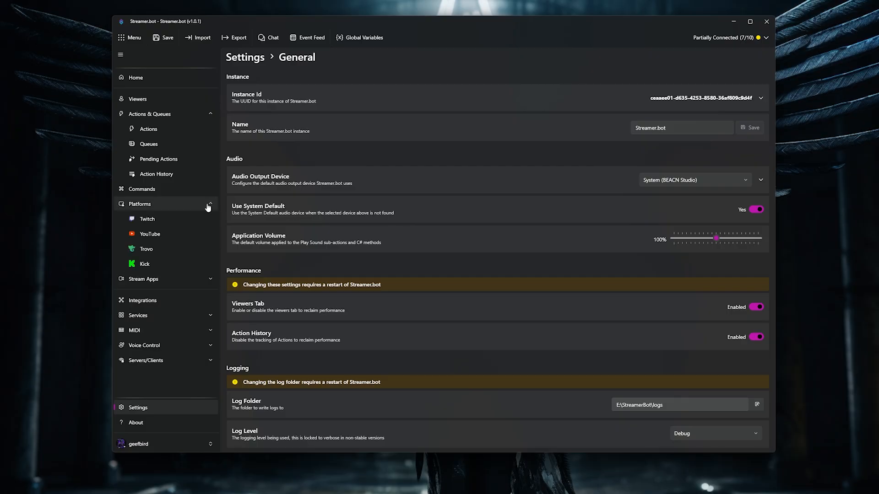
left_click(171, 222)
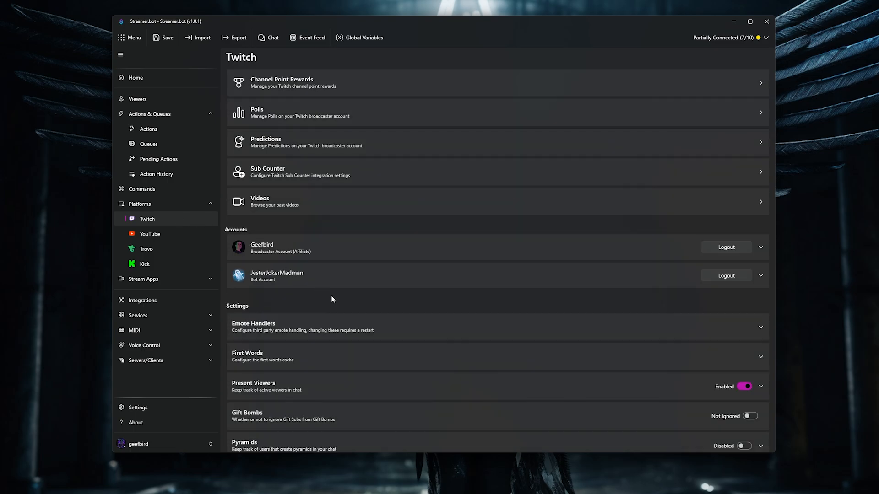
scroll(341, 303, "down", 1)
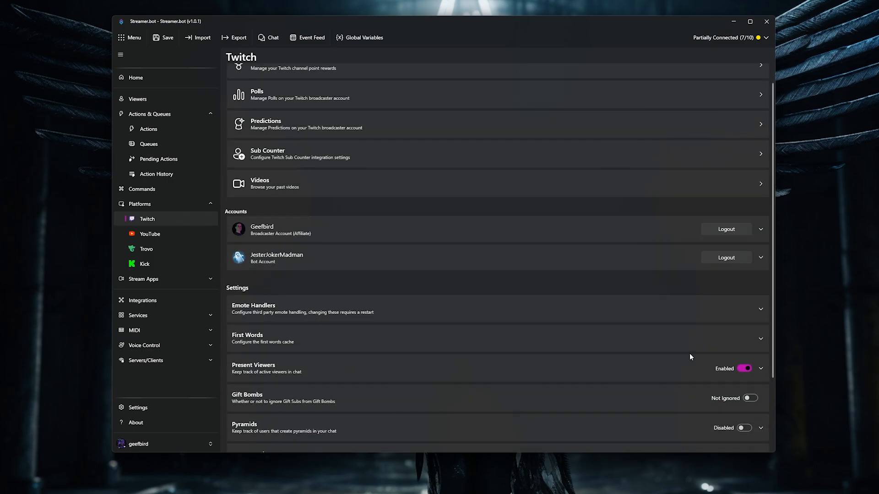
left_click(760, 341)
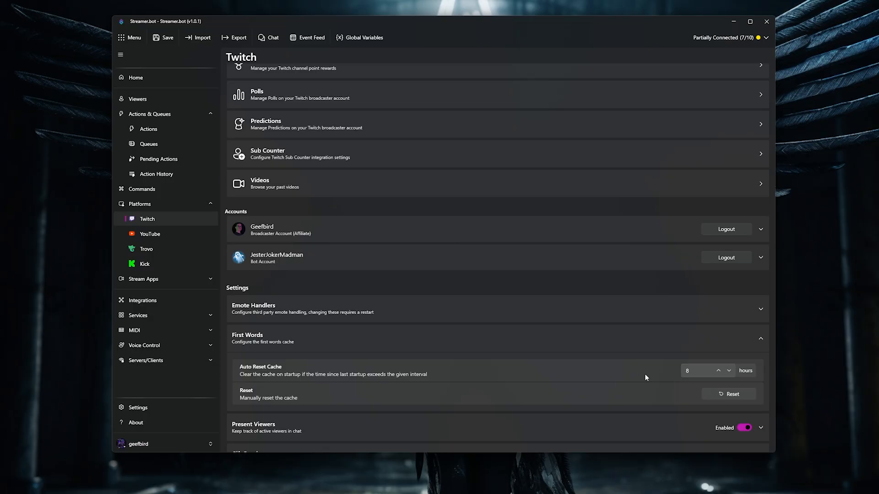
- Try to add a blocking action queue named "Walk On Sounds"
left_click(167, 118)
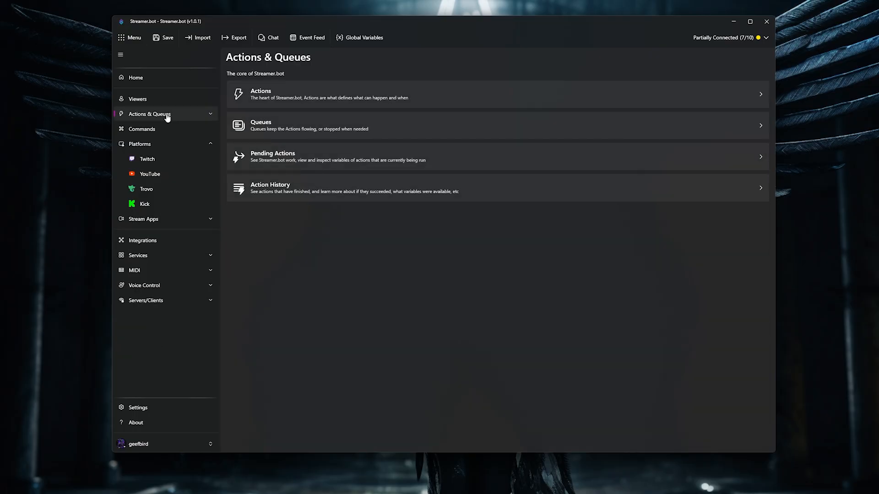
left_click(299, 123)
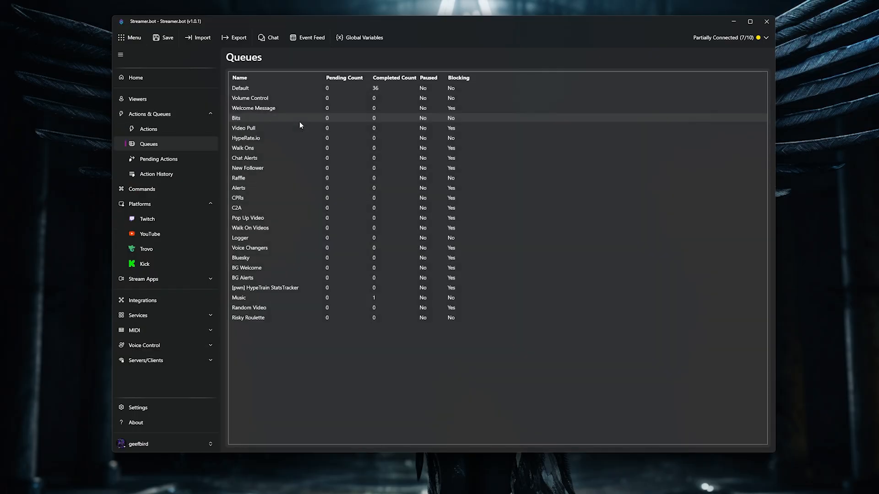
right_click(336, 340)
left_click(351, 346)
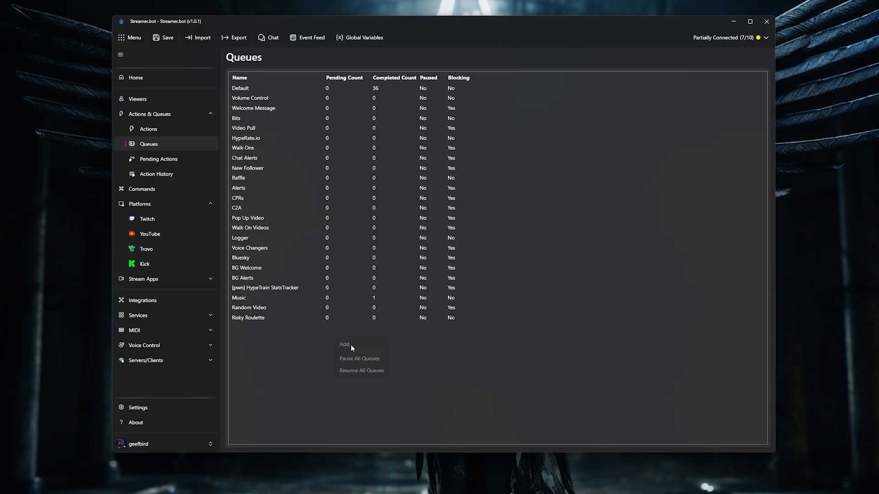
type("Walk")
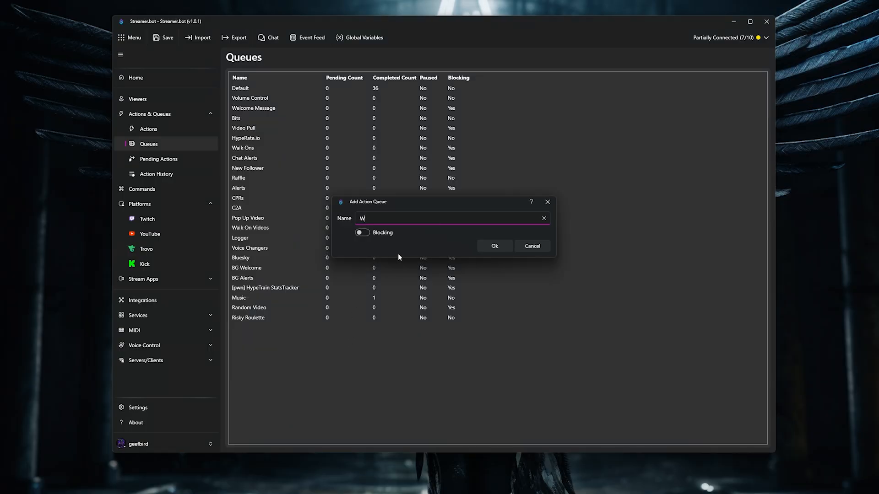
type(" On Sounds")
left_click(365, 233)
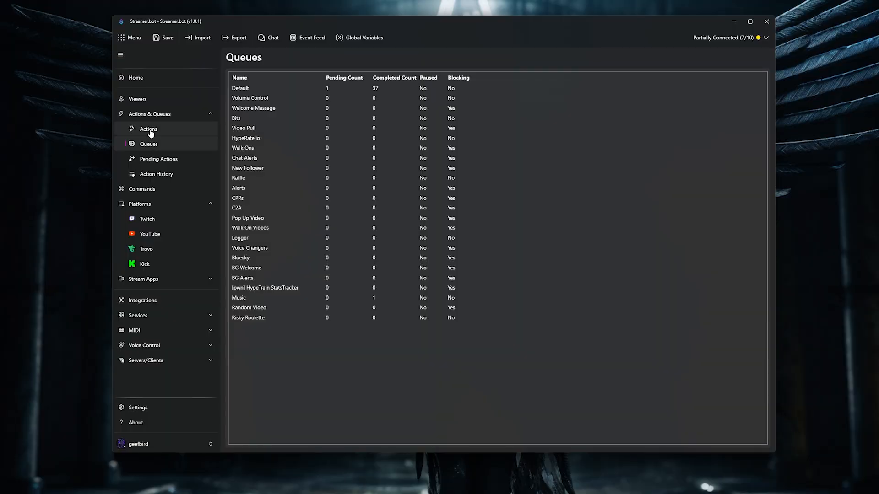
- Add a new action named "Walk On Sound" in the Default queue
left_click(150, 131)
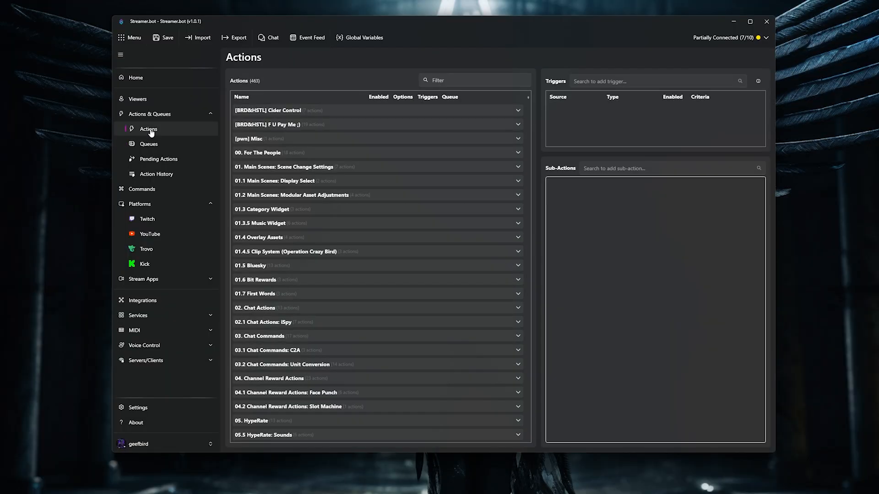
right_click(337, 148)
left_click(347, 156)
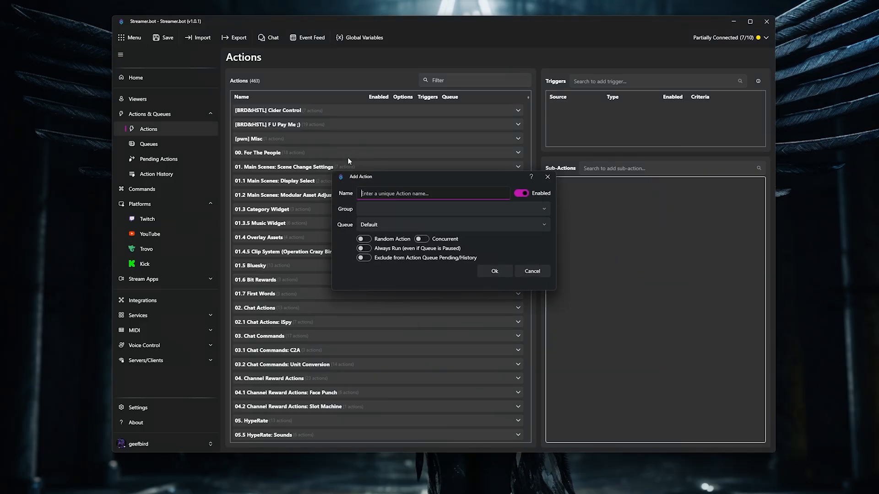
type("Walk On Soudns")
key("BackSpace")
key("BackSpace")
key("BackSpace")
type("nd")
left_click(494, 271)
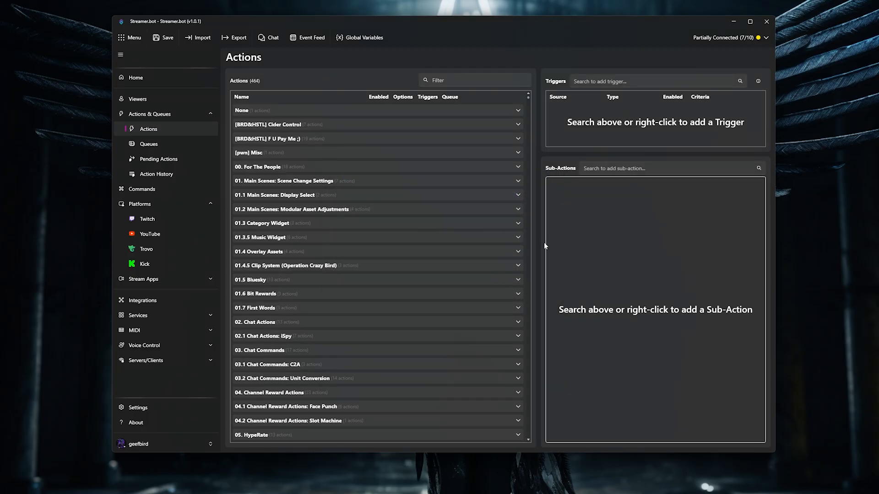
- Add a Core Test trigger without arguments to the new action
right_click(576, 102)
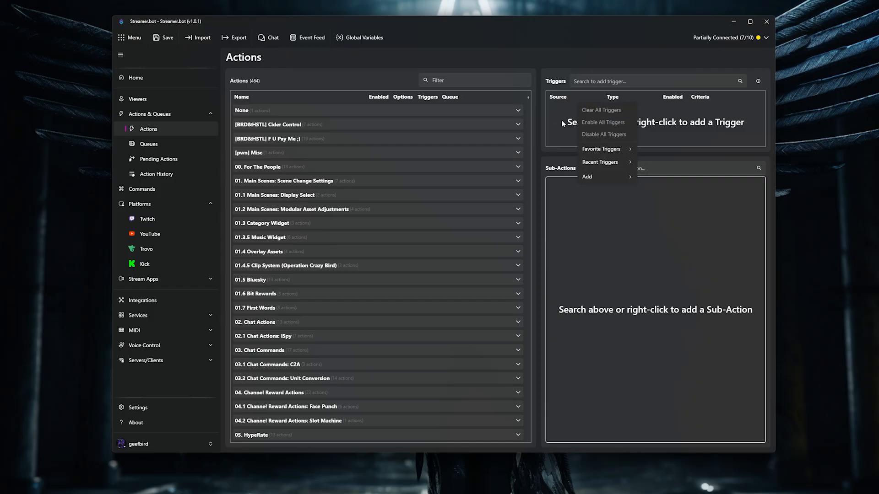
left_click(585, 82)
type("test")
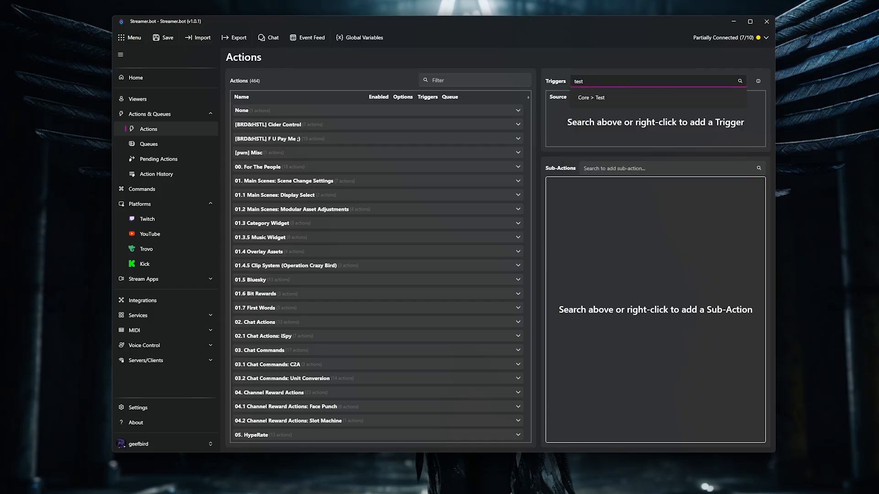
left_click(605, 98)
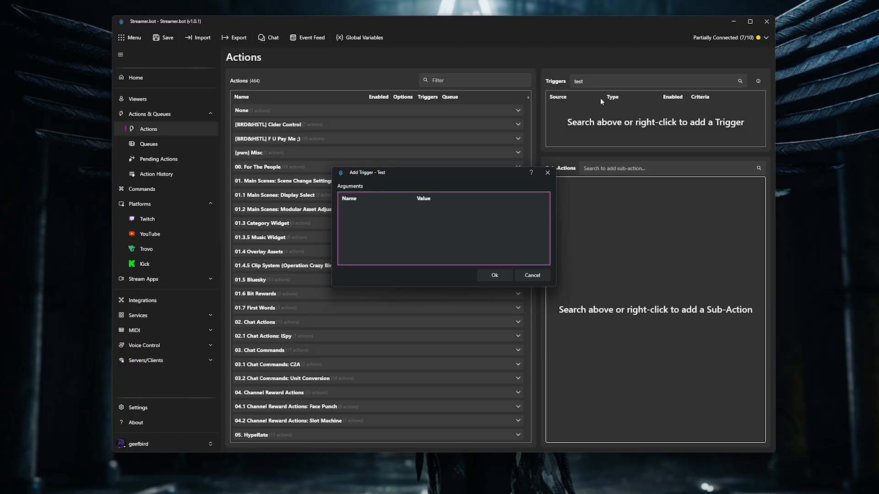
left_click(493, 280)
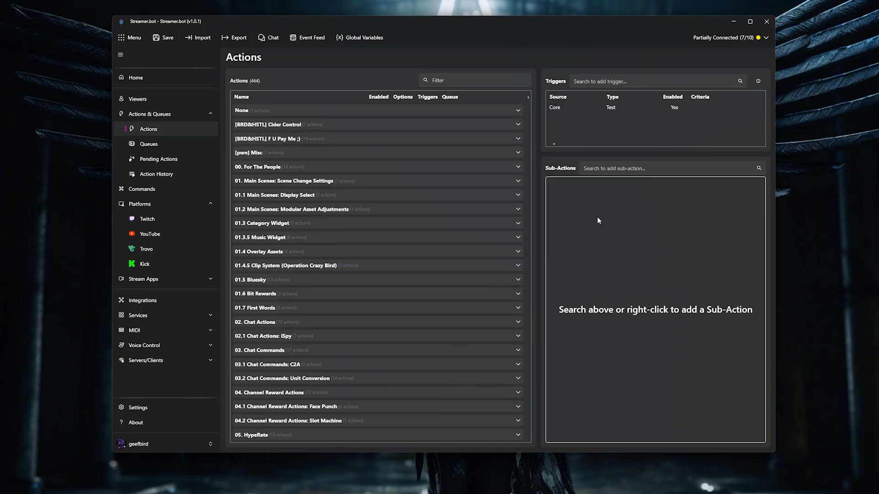
- Add a Twitch Chat First Words trigger limited to the broadcaster's user name
left_click(606, 82)
type("first")
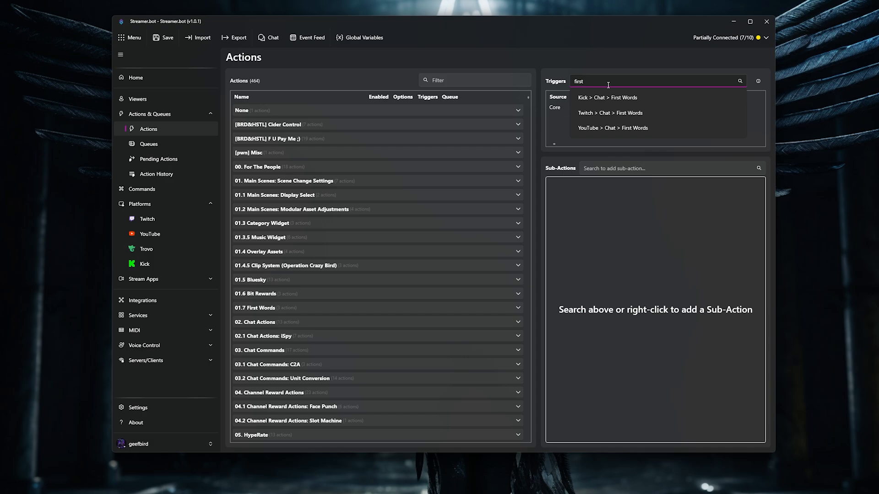
left_click(606, 113)
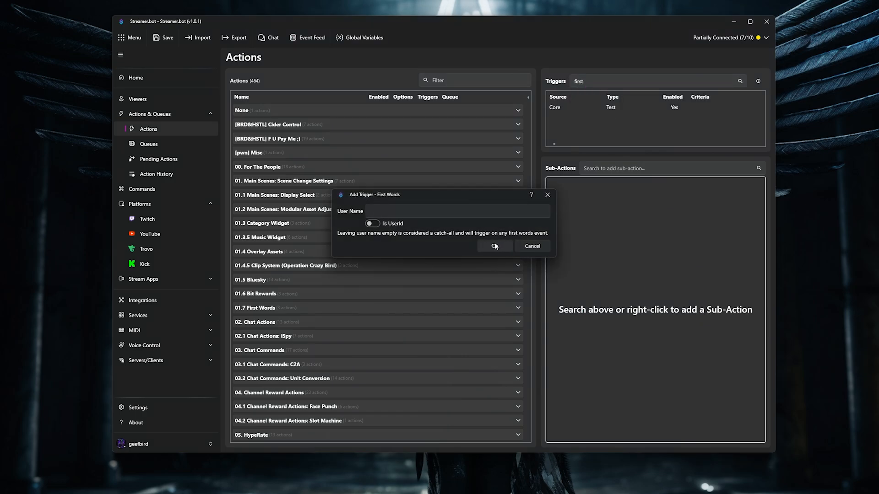
left_click(395, 211)
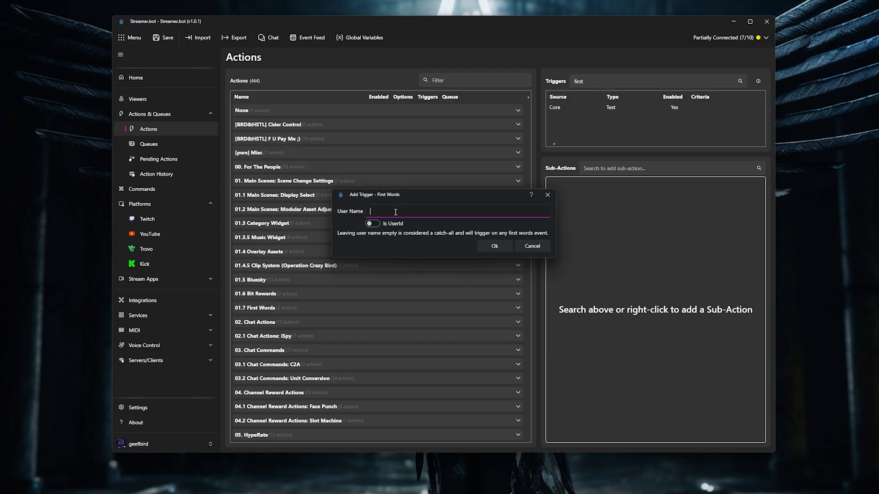
type("Geefbird")
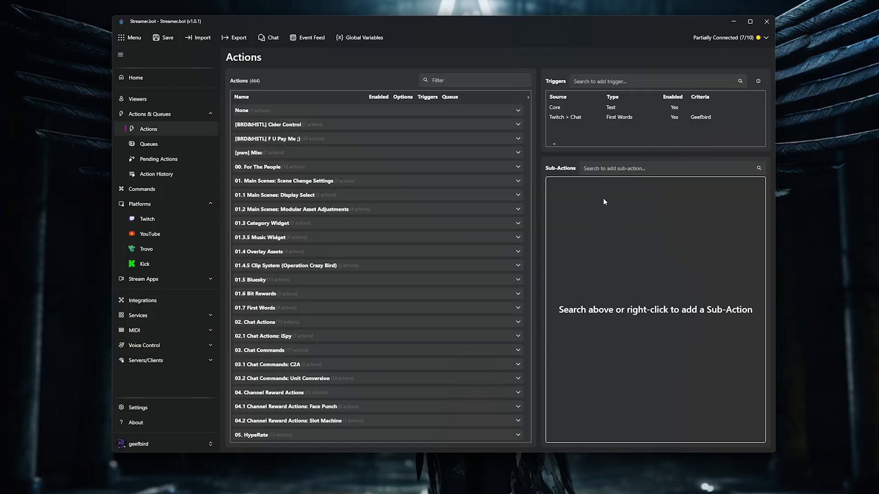
- Start a Core Play Sound sub-action that uses the filename as its name, and browse for the sound file to play
left_click(595, 168)
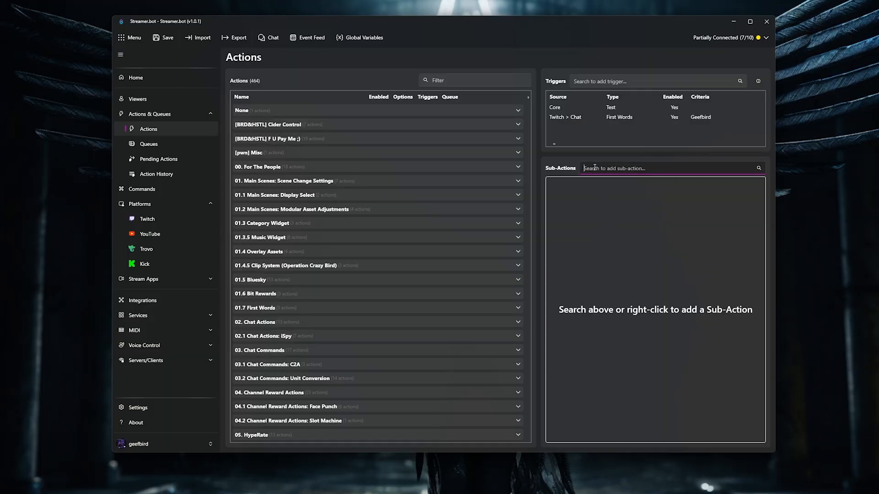
type("play sounds")
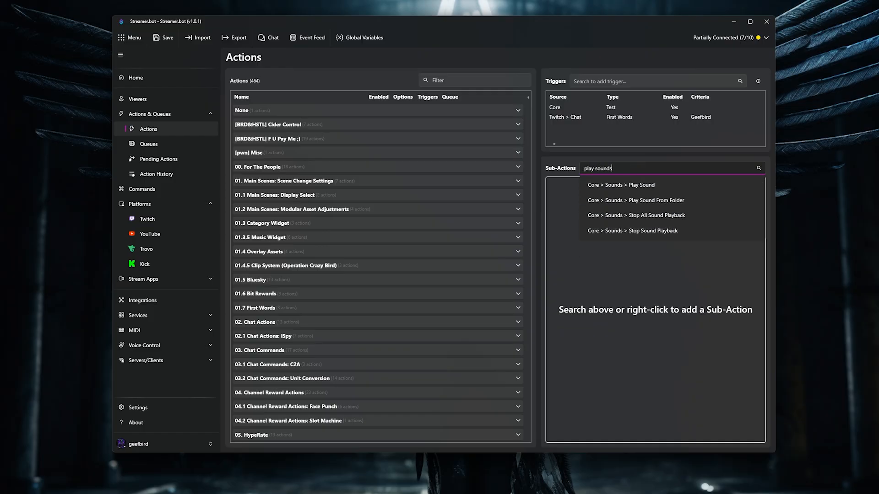
key("BackSpace")
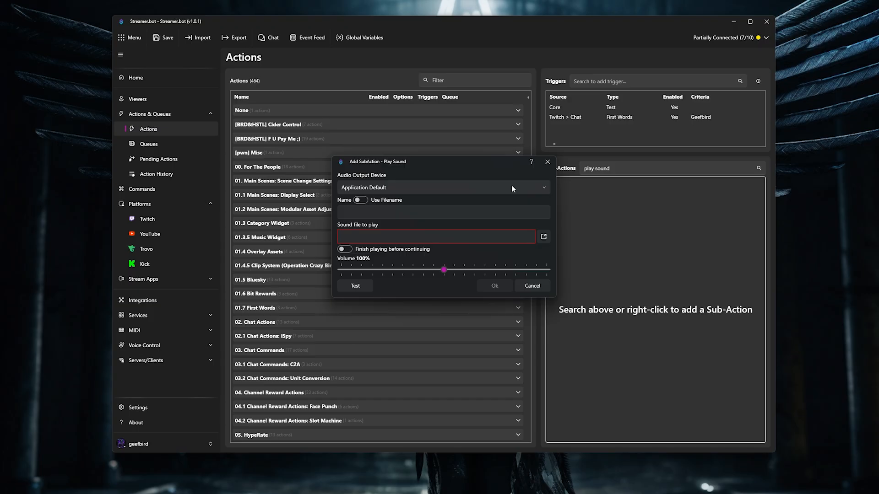
left_click(470, 212)
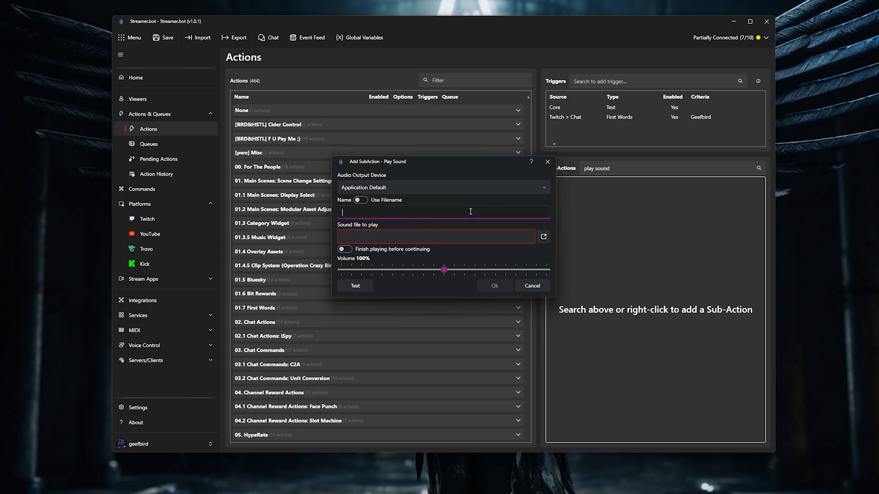
left_click(360, 200)
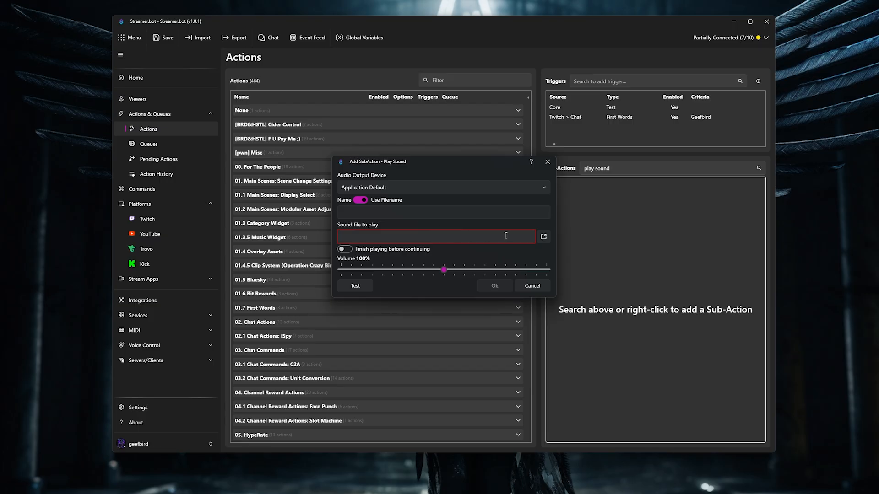
left_click(543, 237)
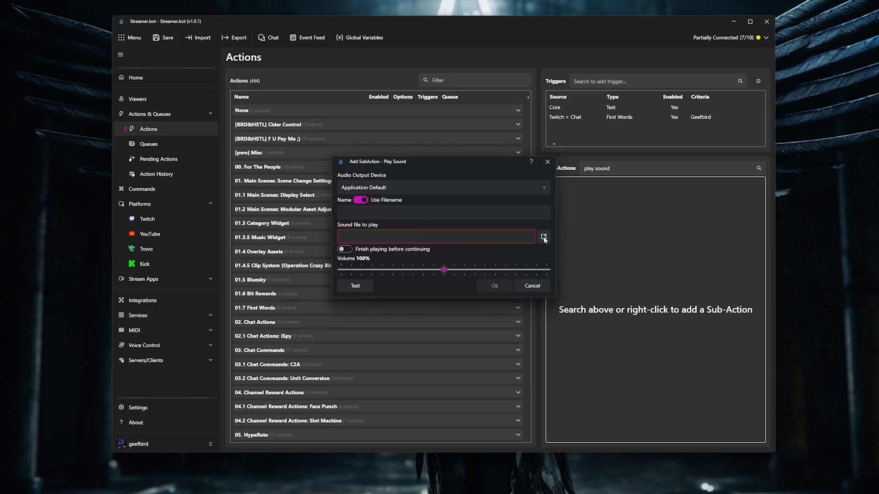